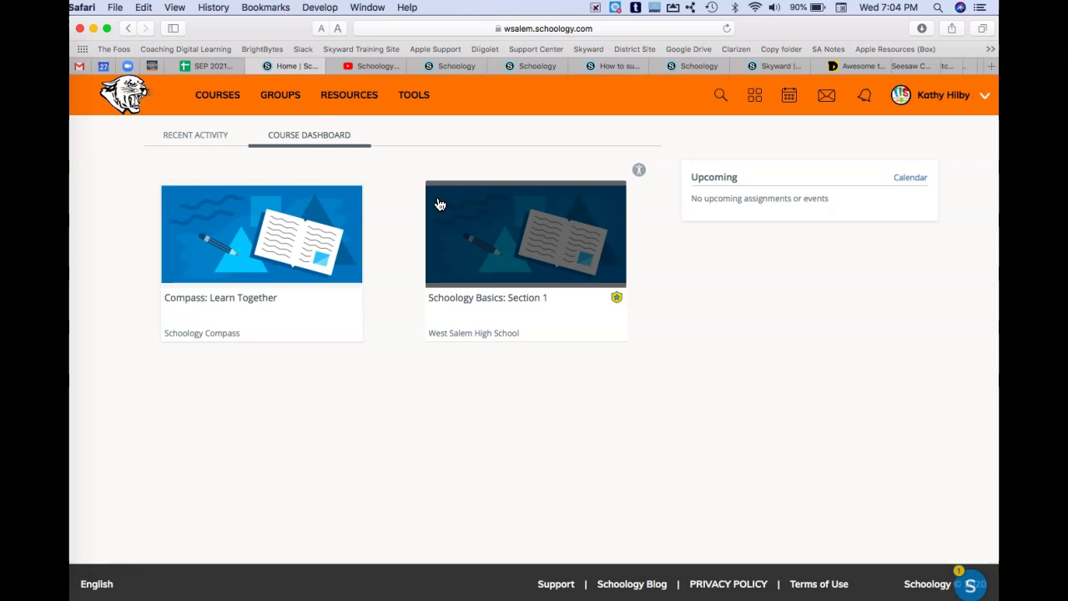
# - Open the Schoology Basics: Section 1 course and view its email notification settings, cancelling without changes
pyautogui.click(498, 301)
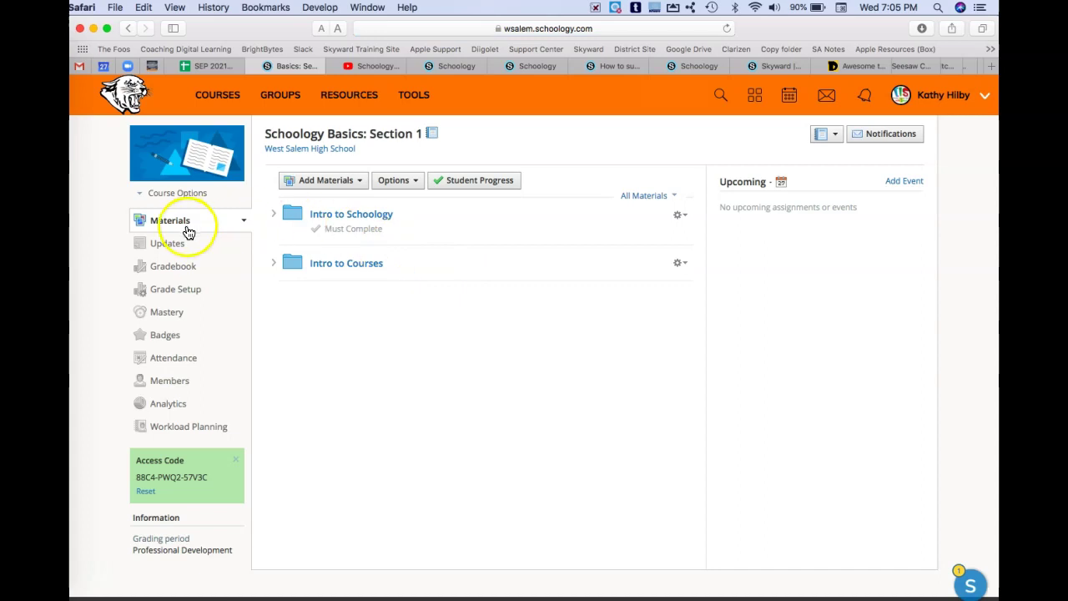
pyautogui.moveTo(235, 160)
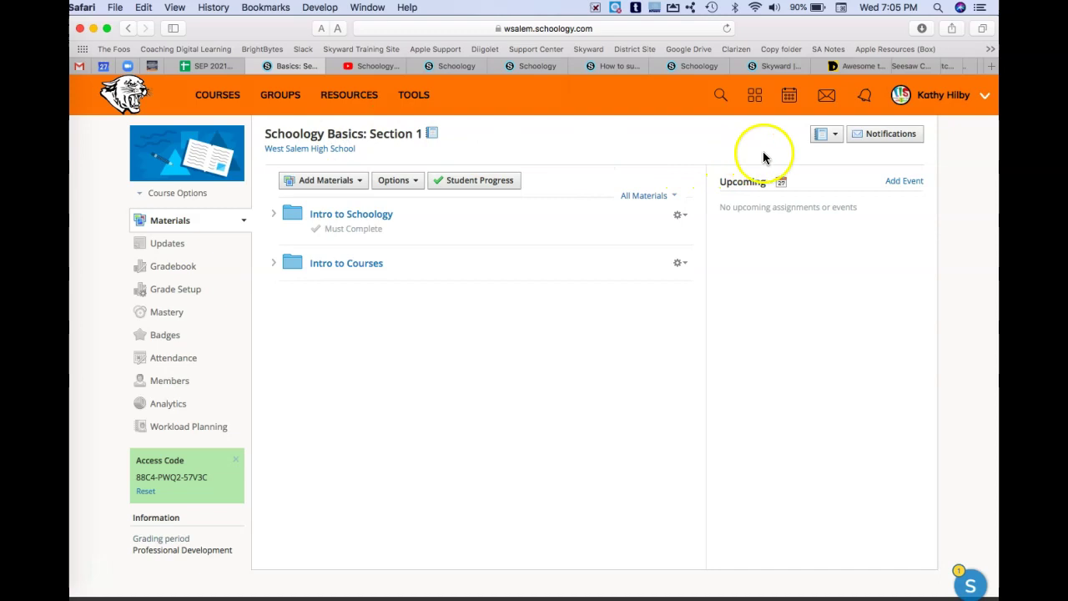
pyautogui.click(834, 139)
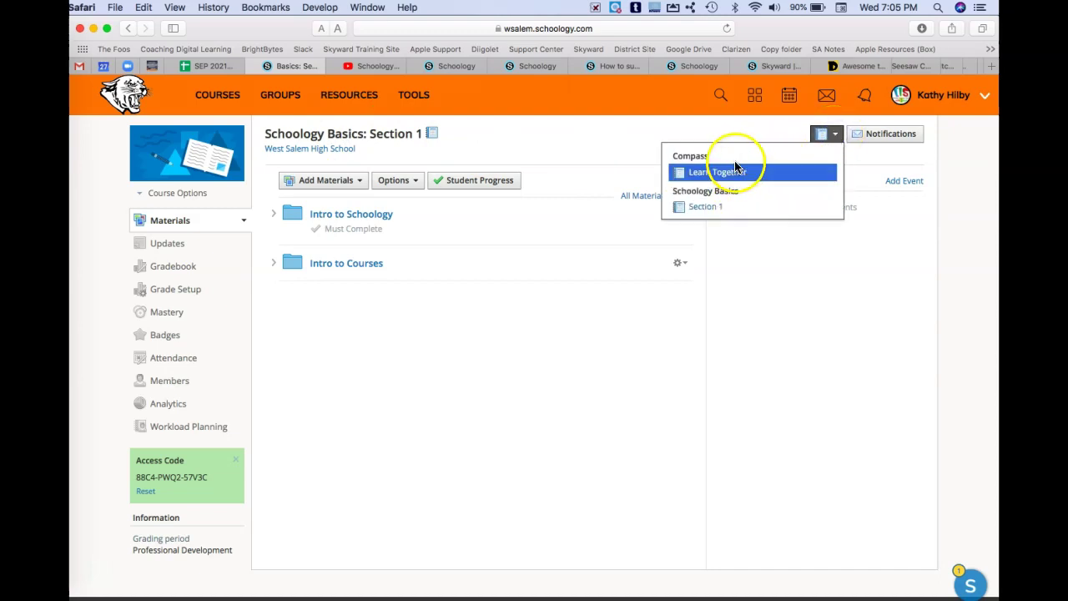
pyautogui.click(872, 138)
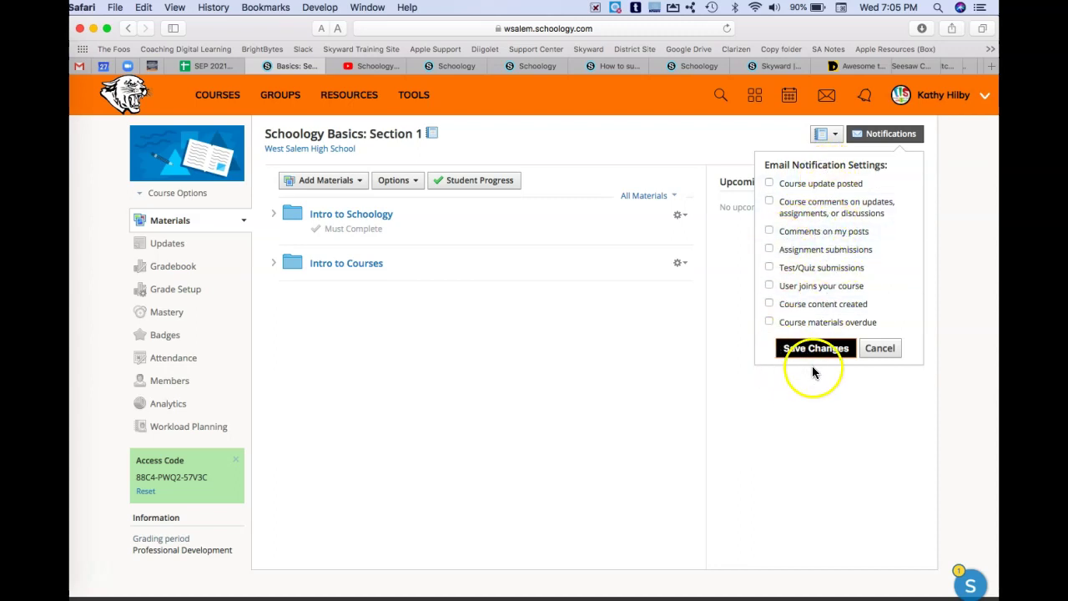
pyautogui.click(880, 350)
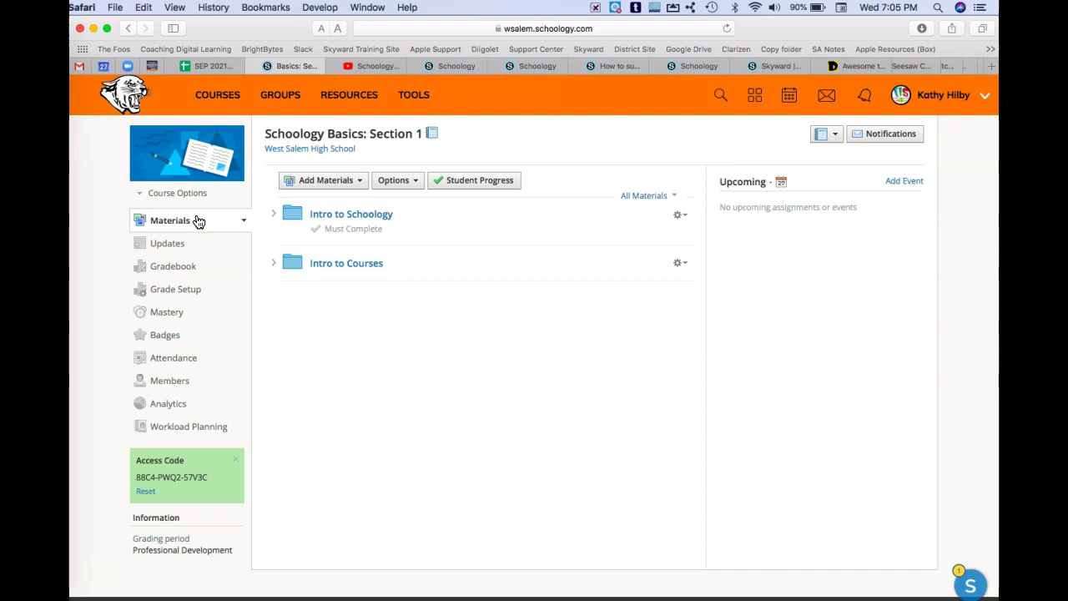
pyautogui.click(357, 183)
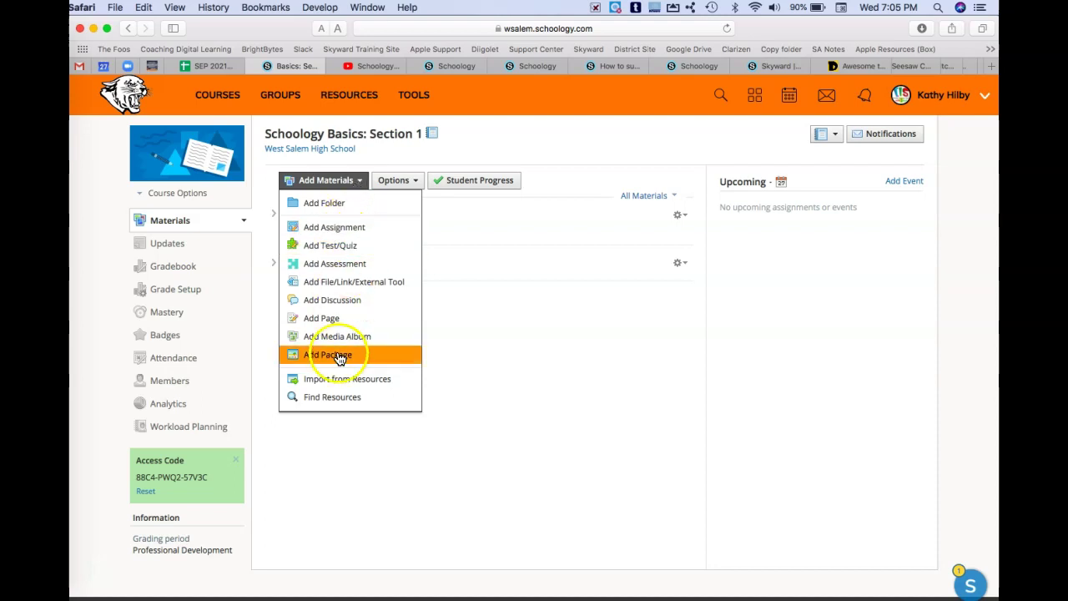
pyautogui.click(519, 306)
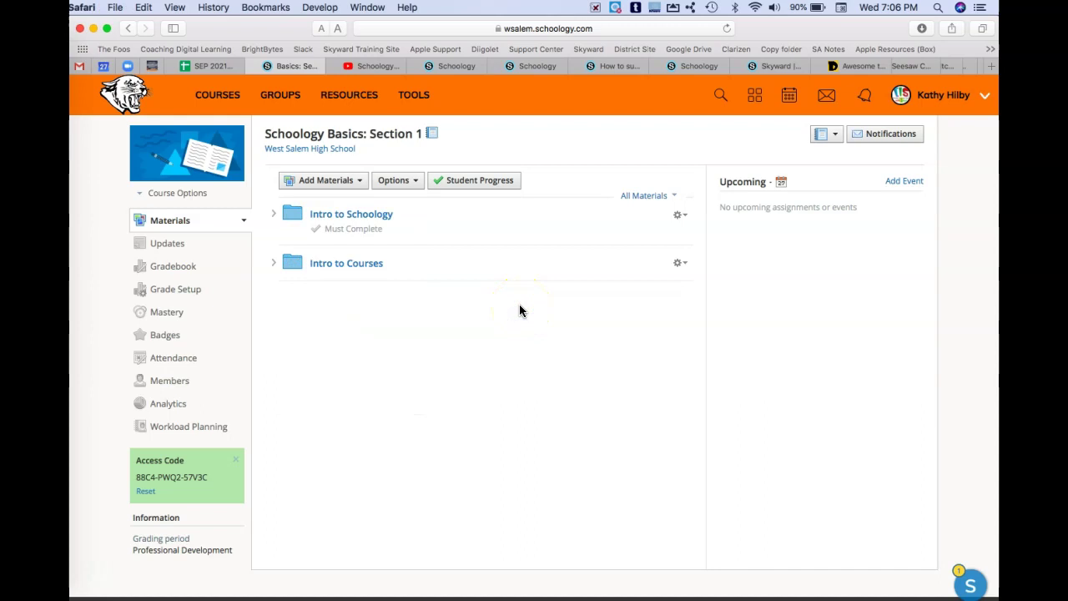
pyautogui.click(416, 181)
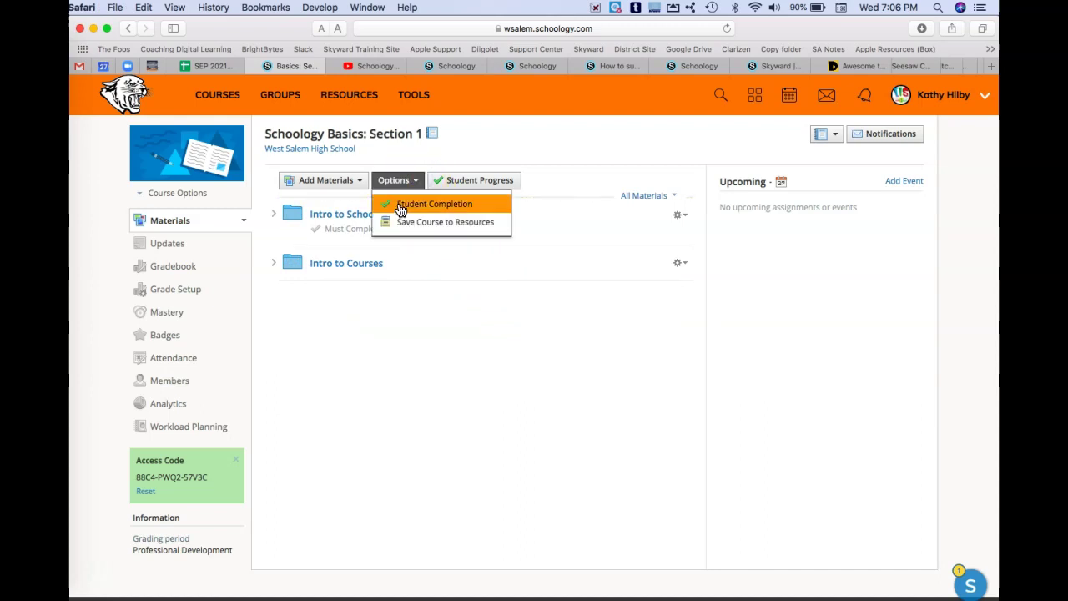
pyautogui.click(448, 205)
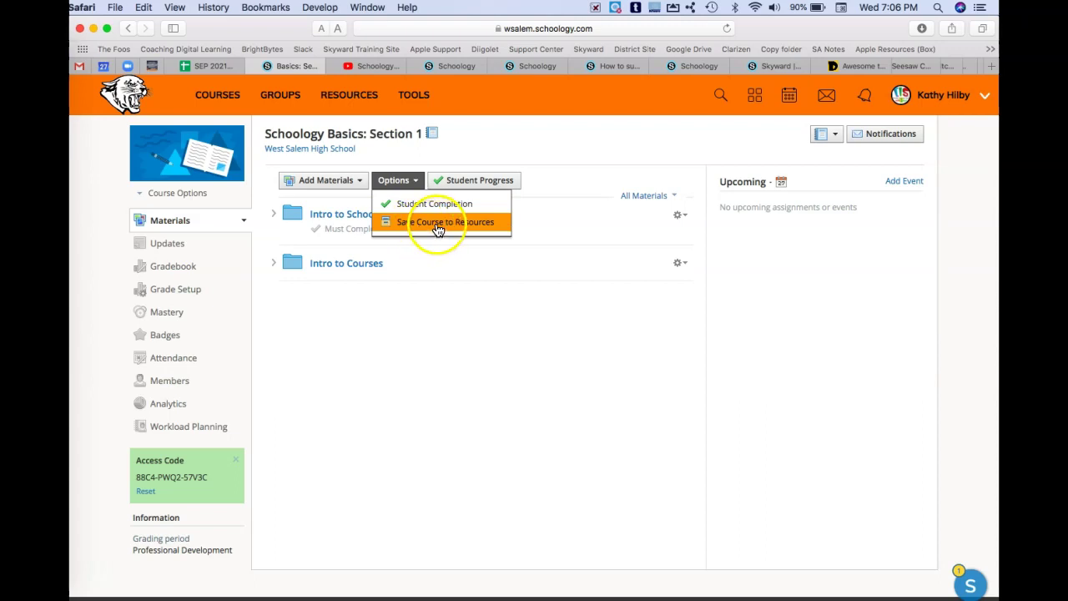
pyautogui.click(501, 312)
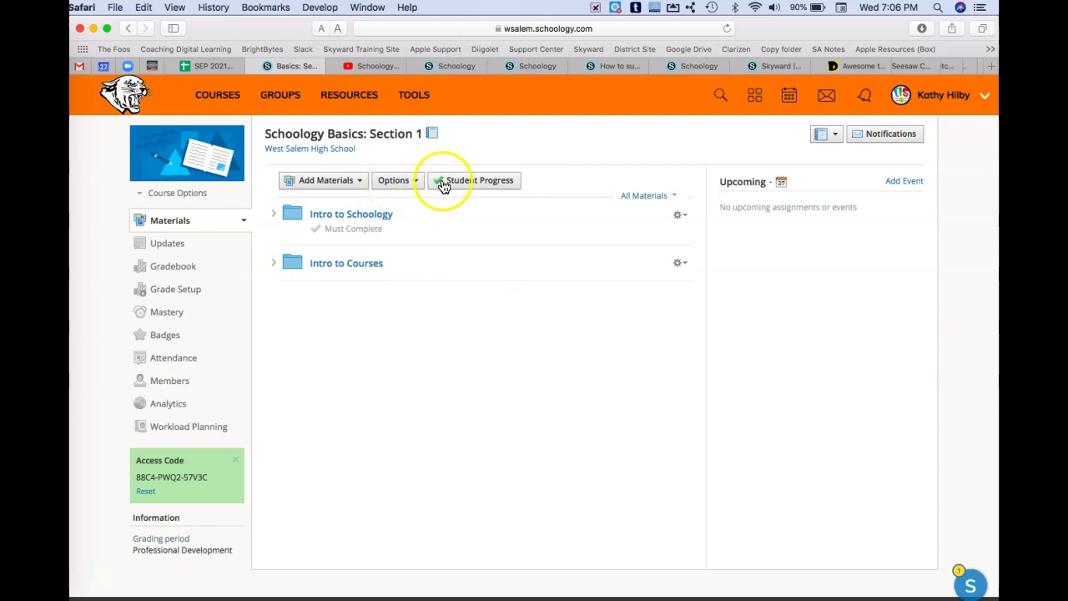
pyautogui.moveTo(473, 219); pyautogui.dragTo(315, 239)
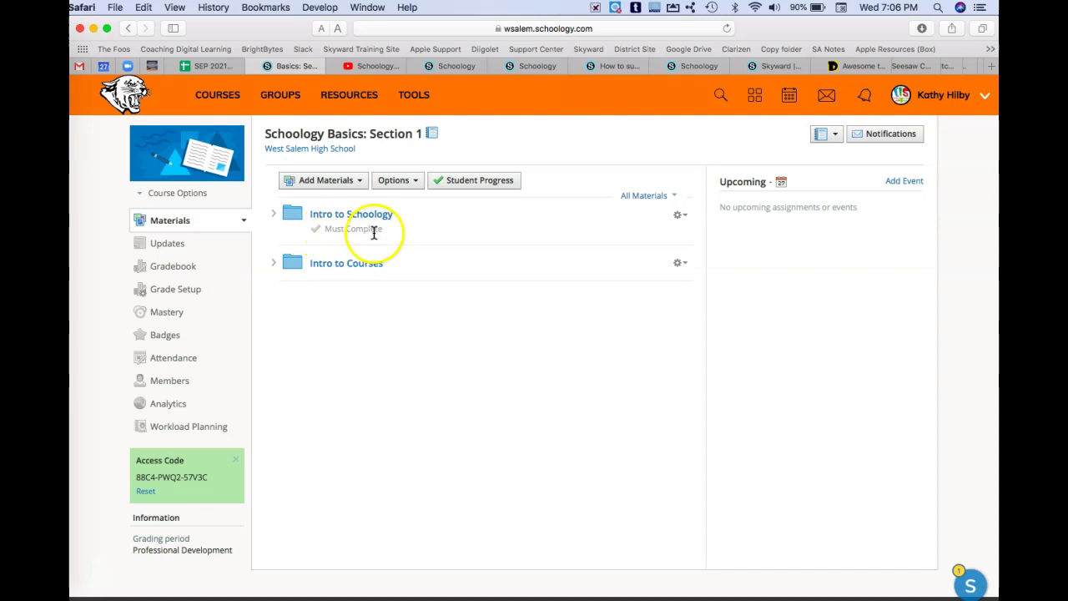
pyautogui.click(489, 182)
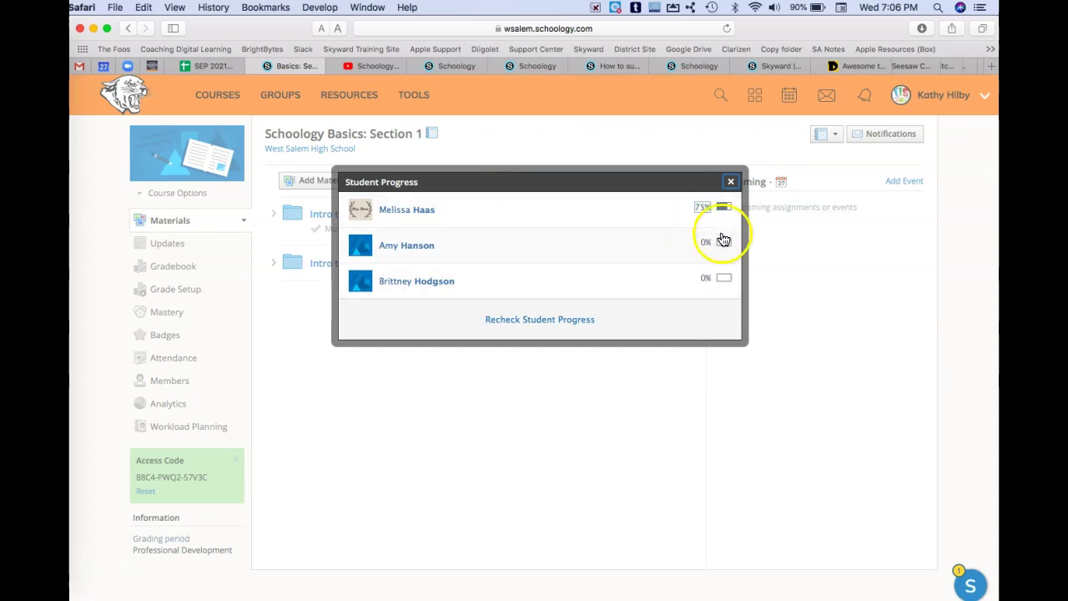
pyautogui.click(730, 184)
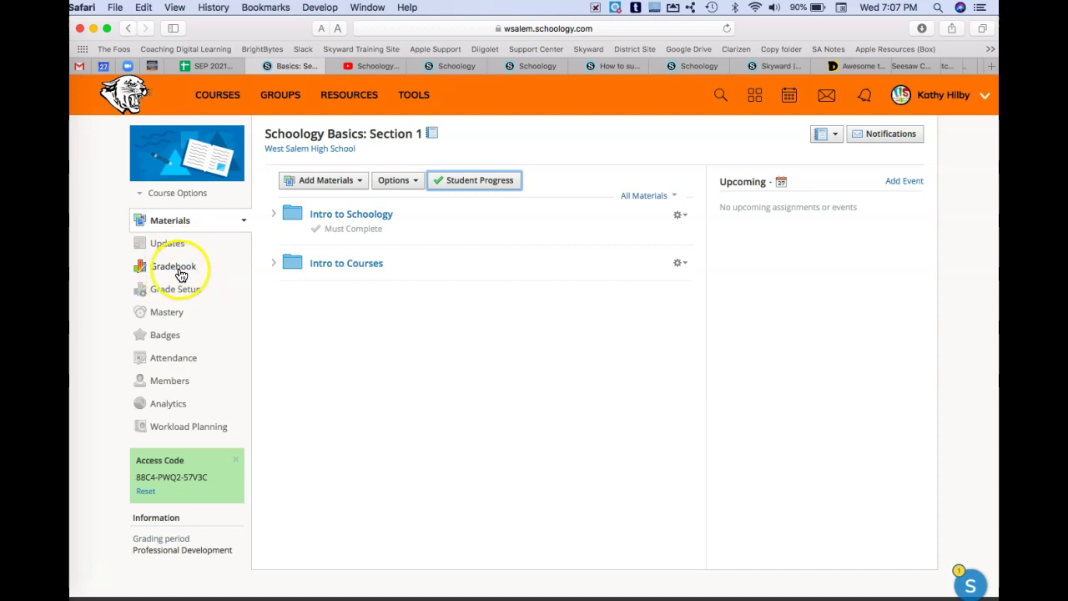
# - Browse the course's Mastery, Badges and Attendance pages, ending on the four-member Members list
pyautogui.click(176, 319)
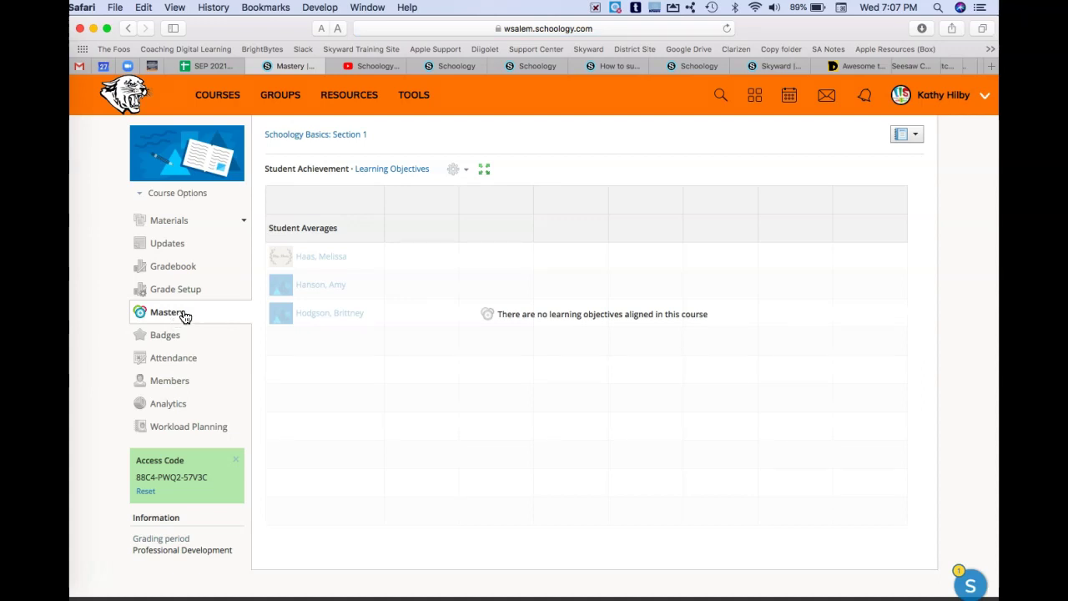
pyautogui.click(167, 336)
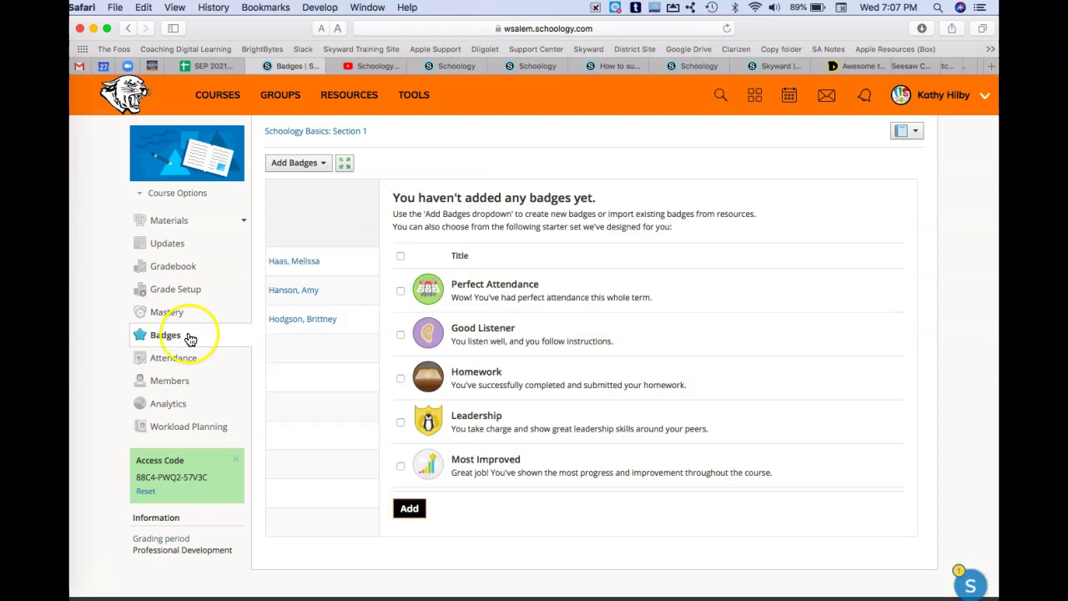
pyautogui.scroll(-5, 546, 389)
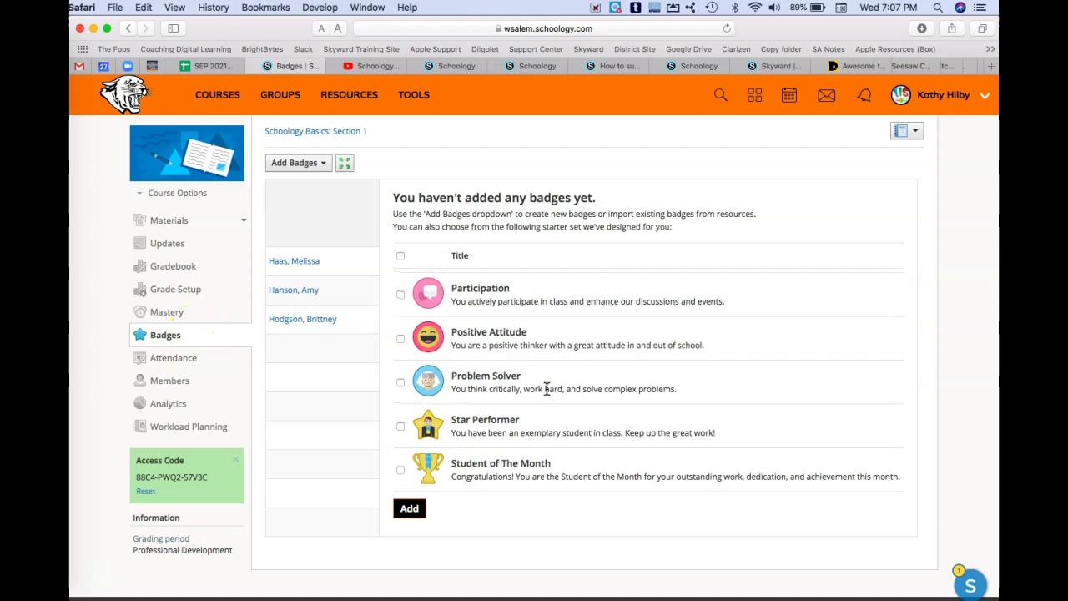
pyautogui.click(175, 364)
pyautogui.click(168, 383)
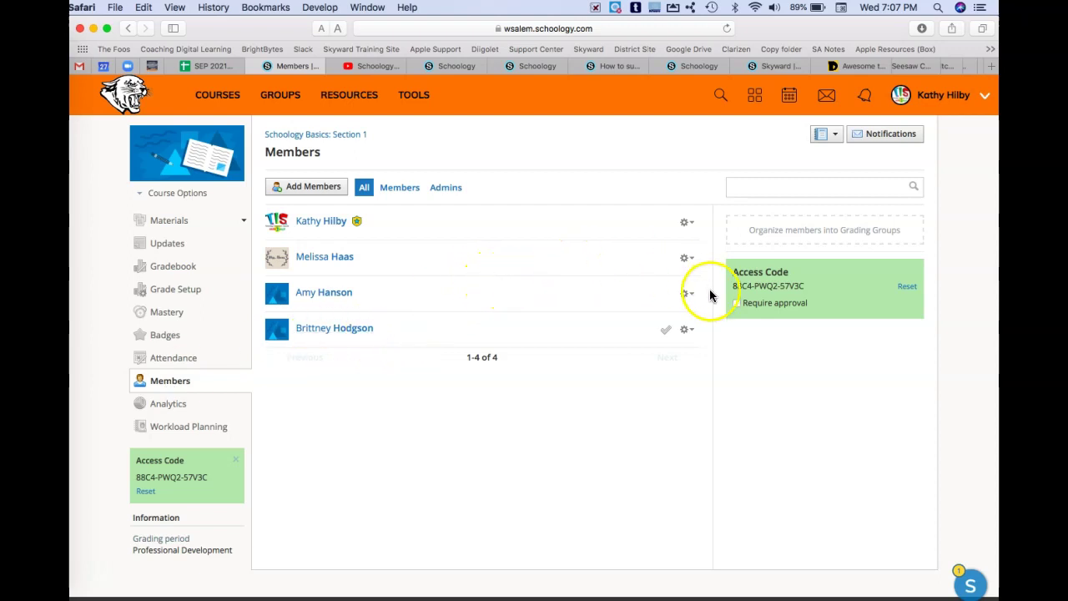
# - Preview the course as the first student sees it, then return to the teacher view
pyautogui.click(686, 258)
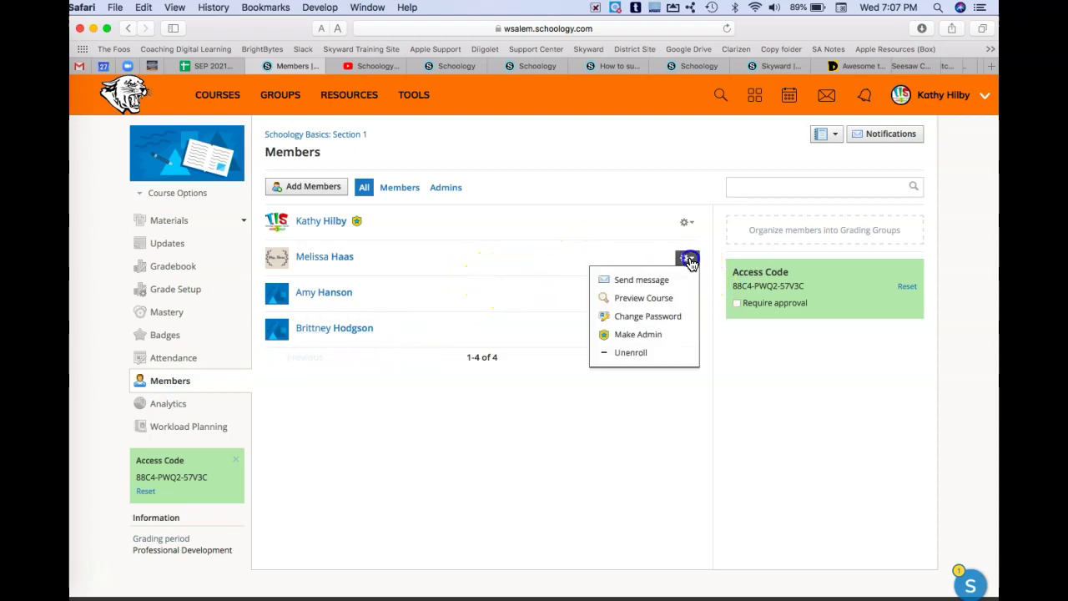
pyautogui.click(635, 305)
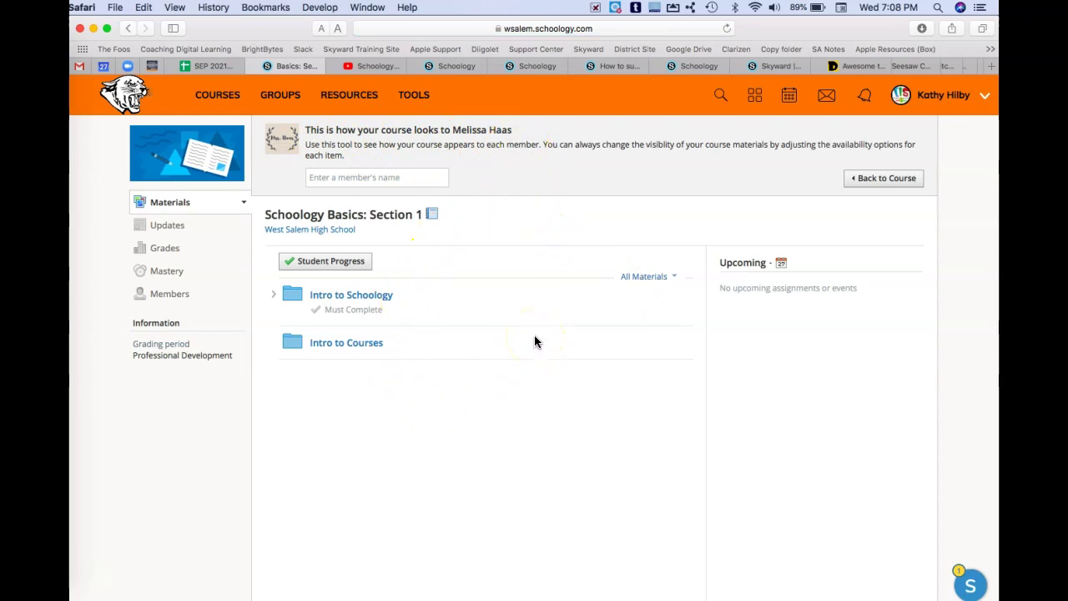
pyautogui.click(886, 179)
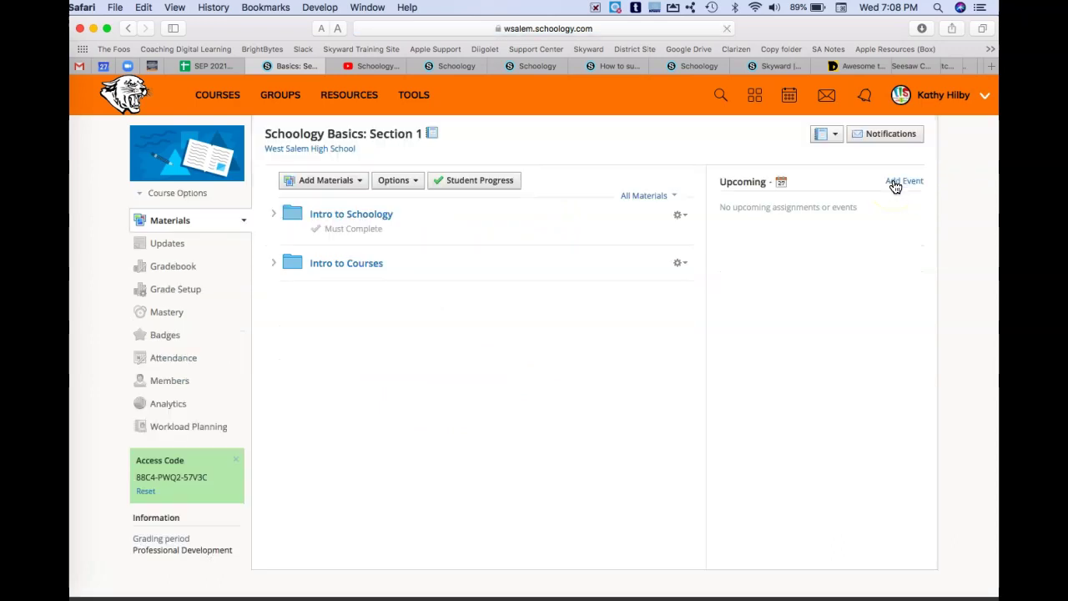
# - Return to the Members list and review the first student's action menu without choosing an option
pyautogui.click(167, 386)
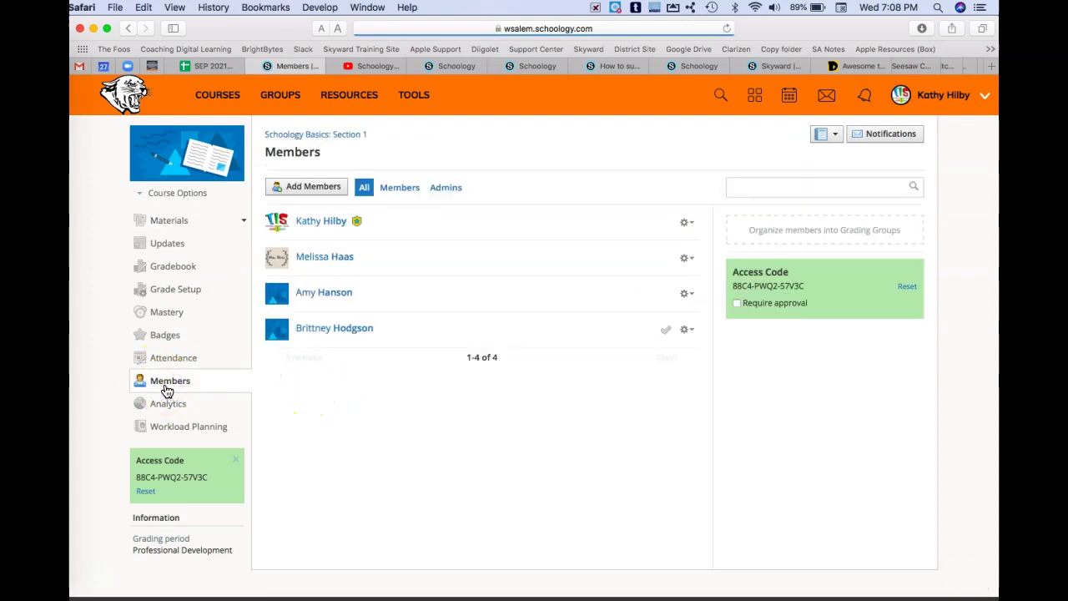
pyautogui.click(697, 262)
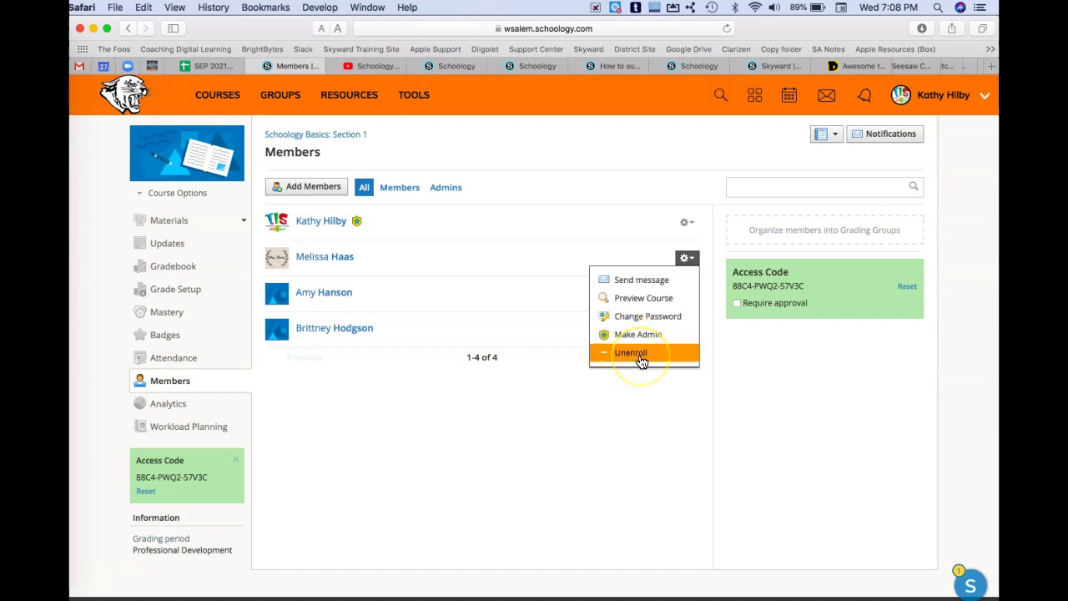
pyautogui.click(640, 409)
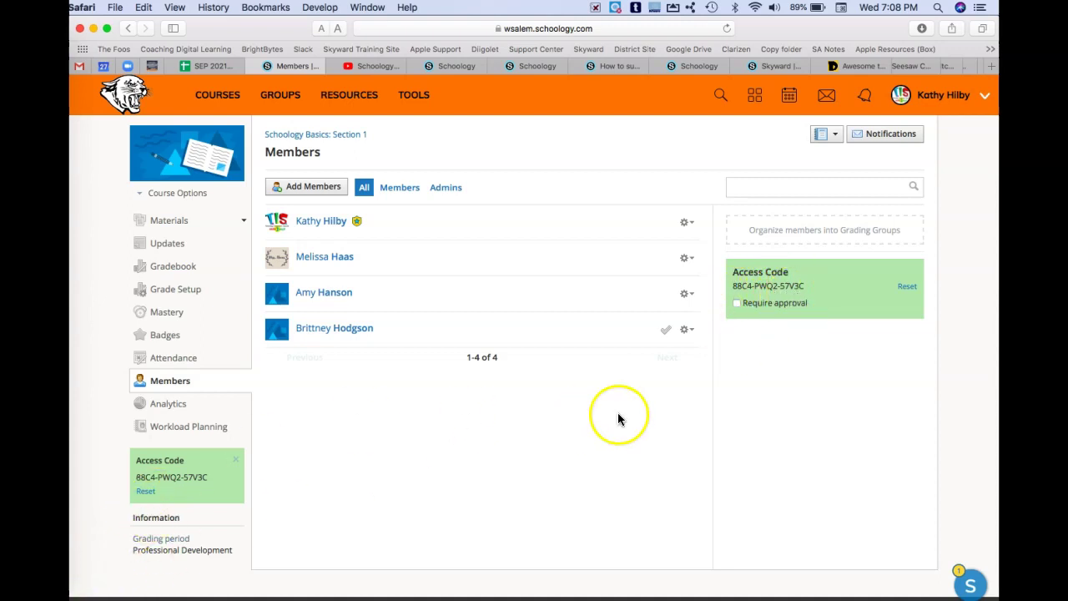
pyautogui.moveTo(758, 303)
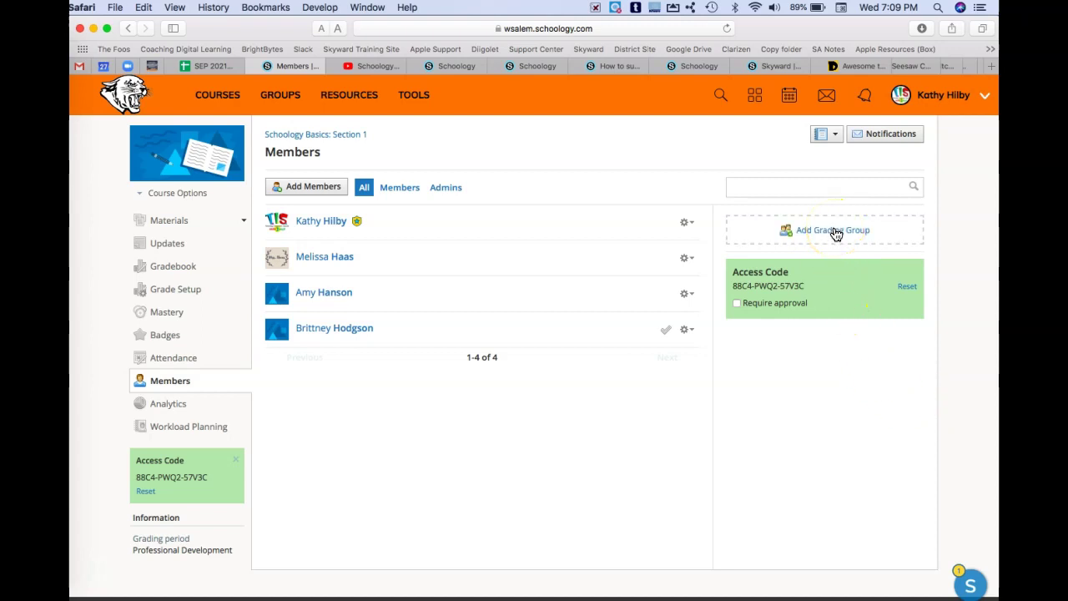
pyautogui.click(835, 235)
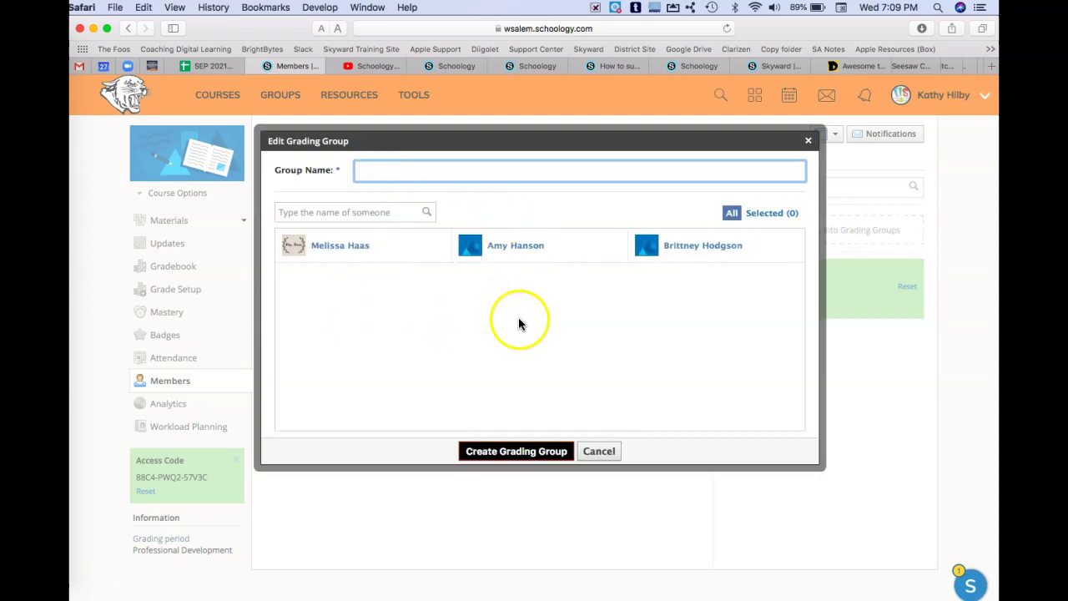
pyautogui.click(598, 452)
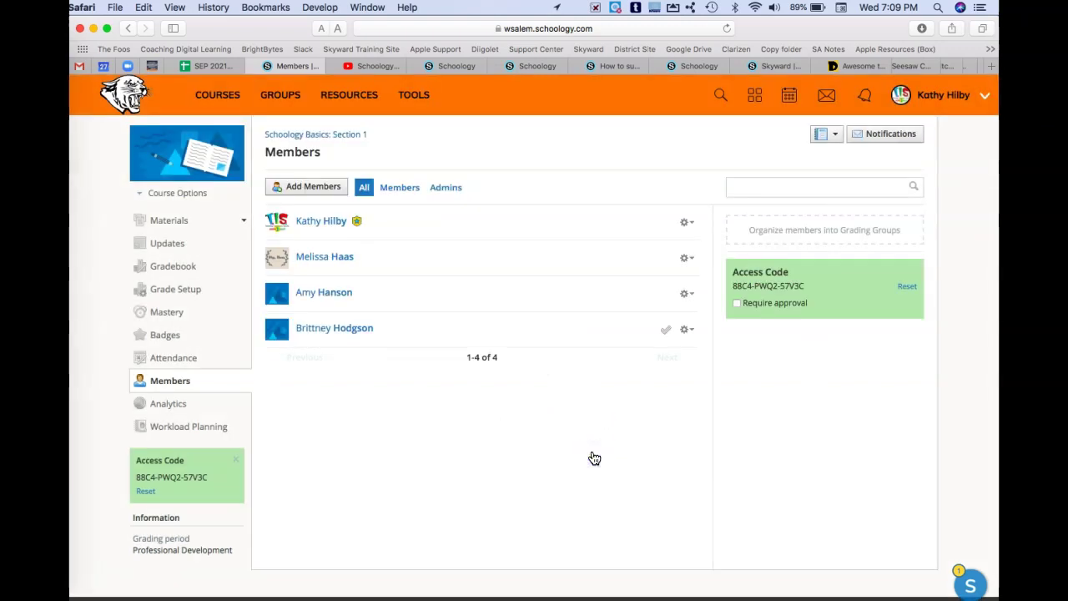
pyautogui.click(731, 467)
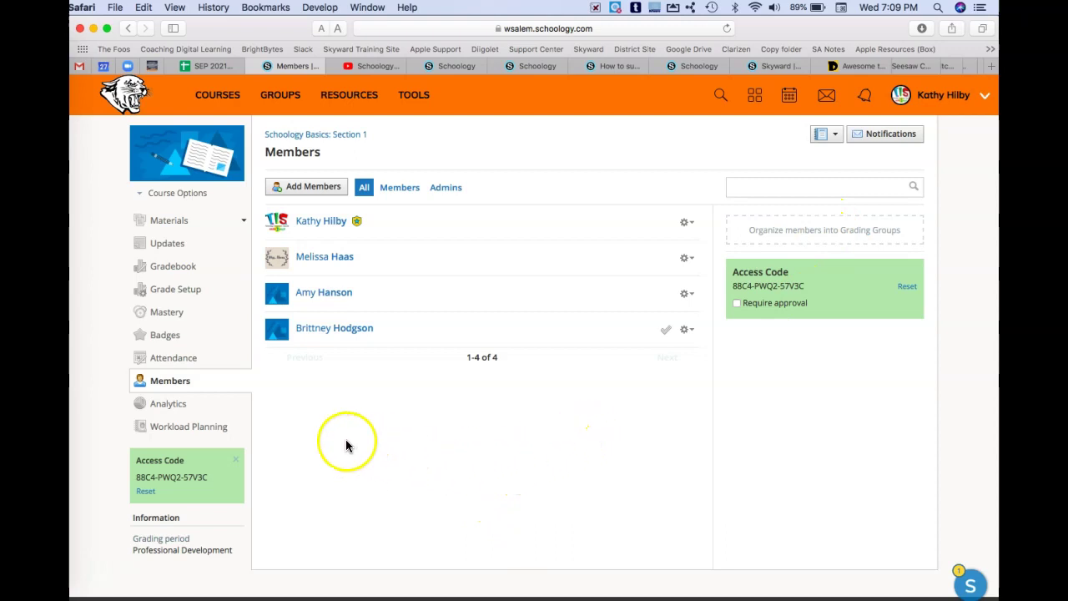
pyautogui.click(178, 409)
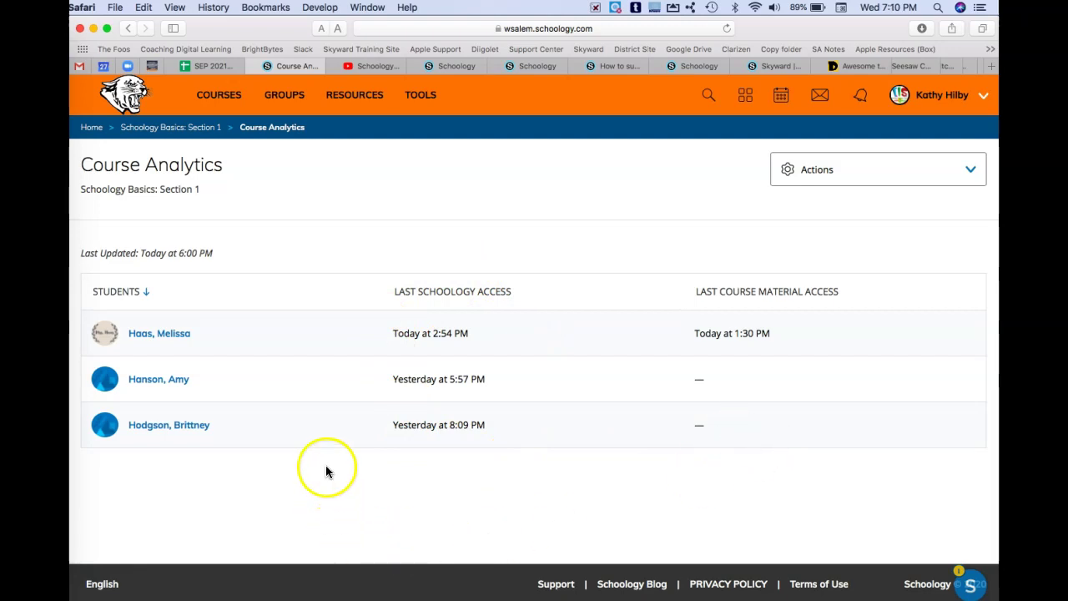
pyautogui.press('super+bracketleft')
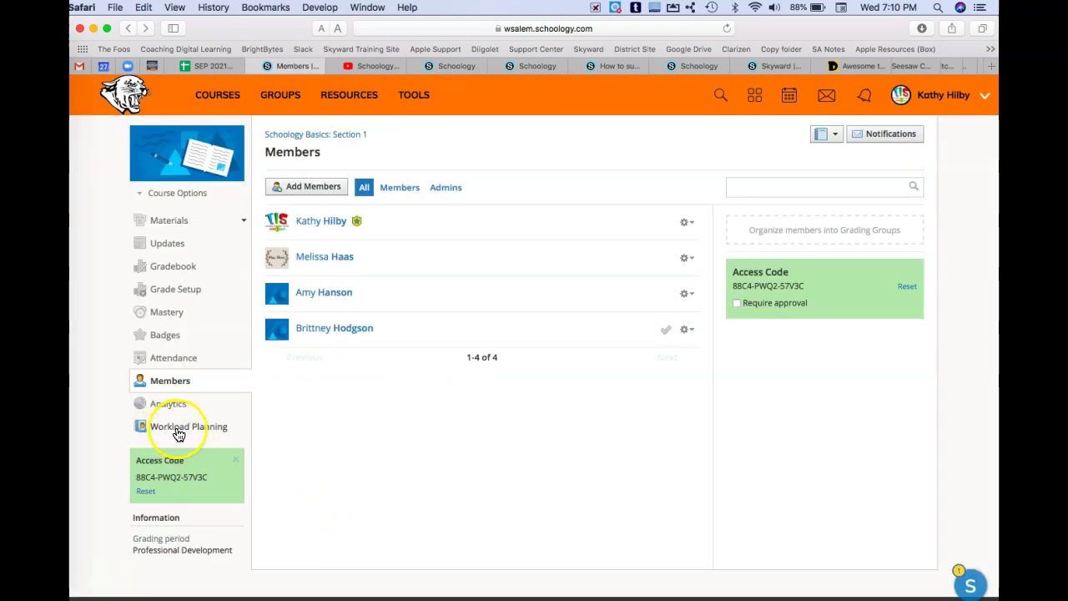
# - Open Workload Planning for May 25 – May 31 and scroll through the empty student workload grid
pyautogui.click(178, 430)
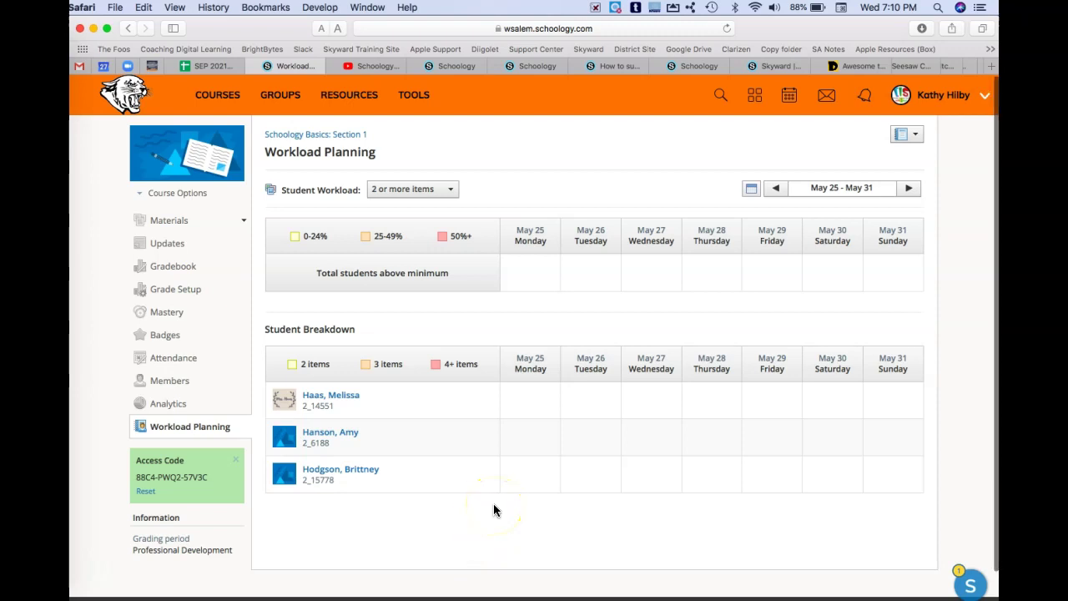
pyautogui.scroll(-1, 493, 505)
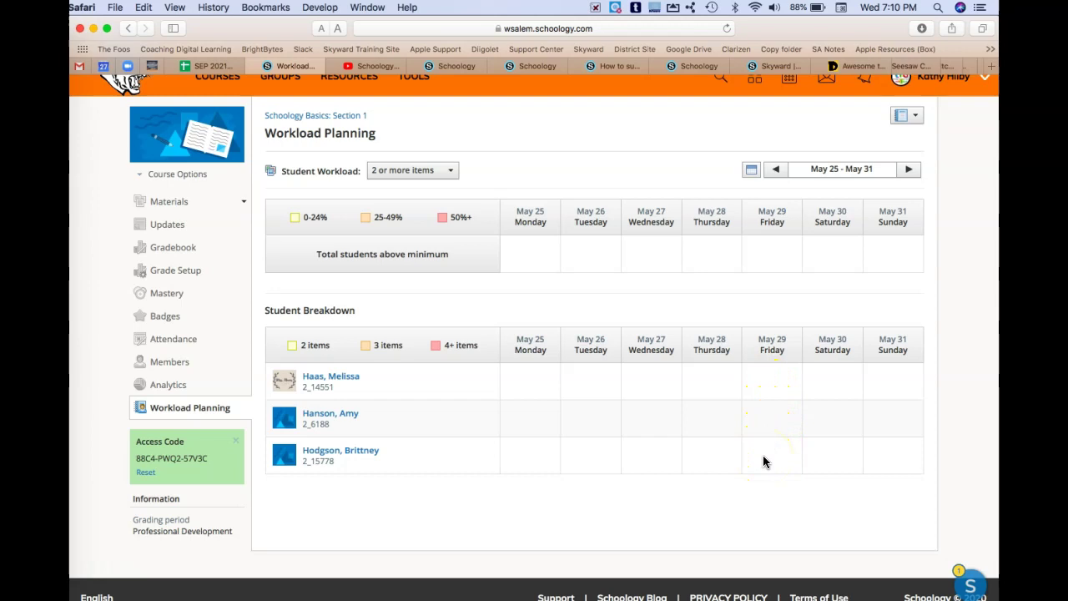
pyautogui.scroll(2, 763, 456)
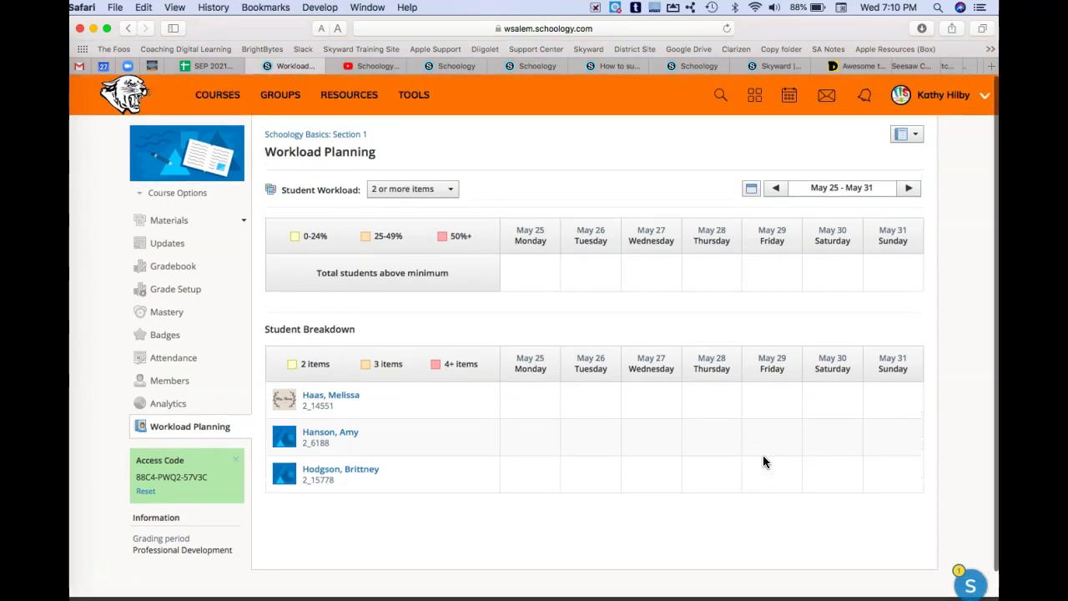